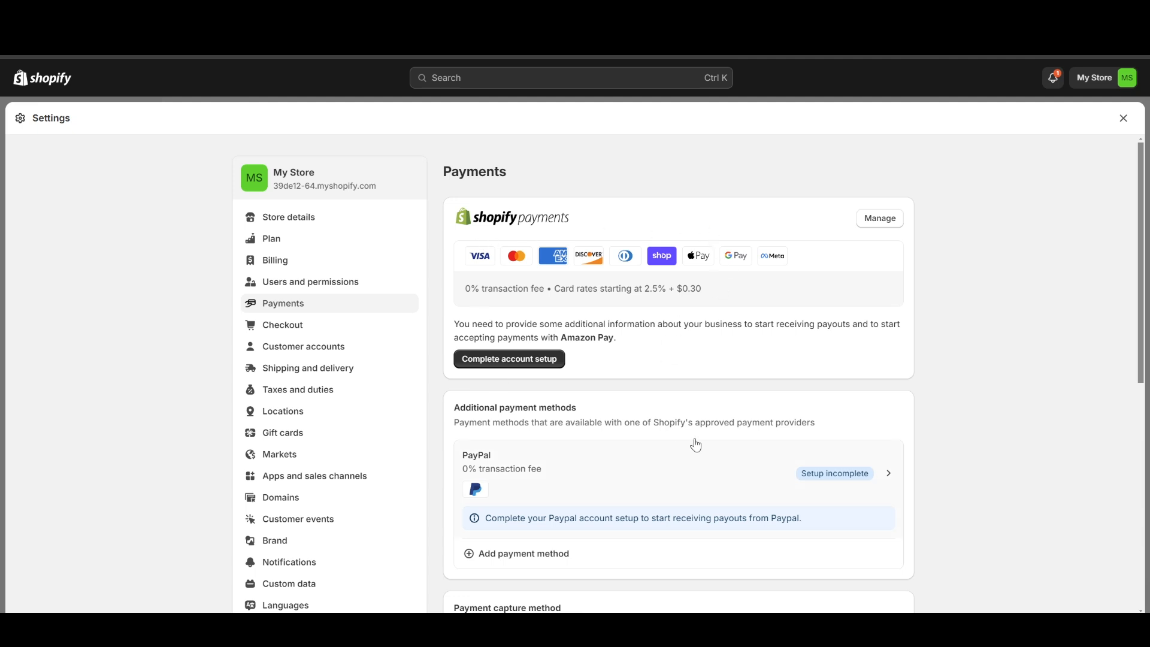
- Open the Shopify Payments account setup and expand the business information and two-step authentication tasks
scroll(513, 272, "down", 4)
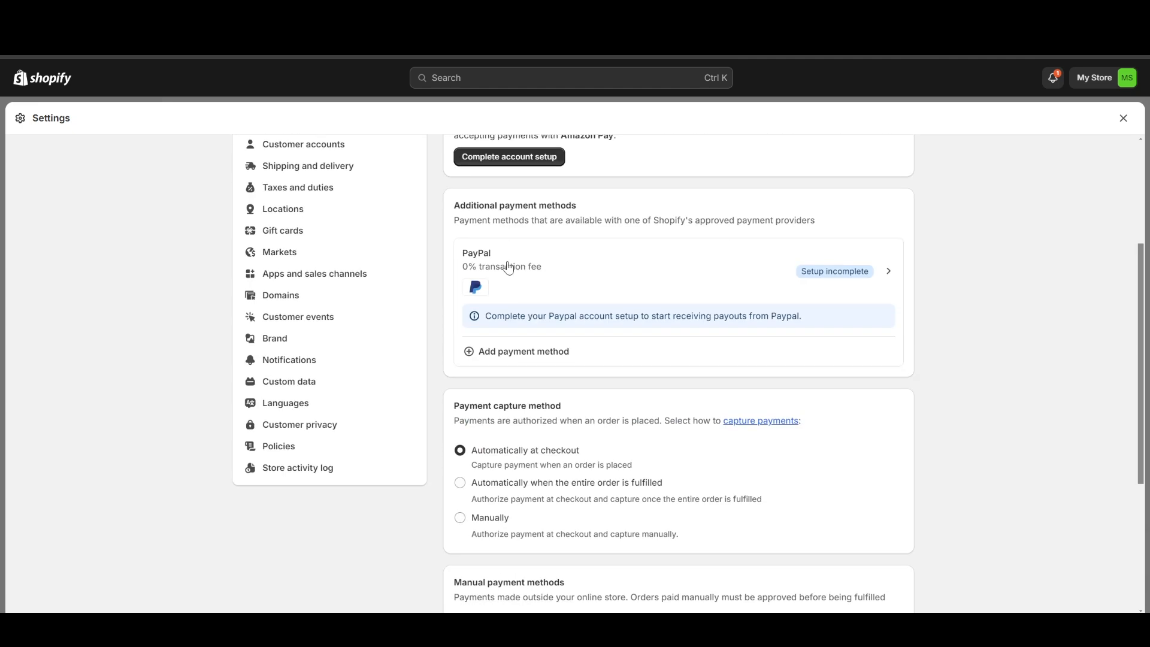
scroll(513, 272, "up", 4)
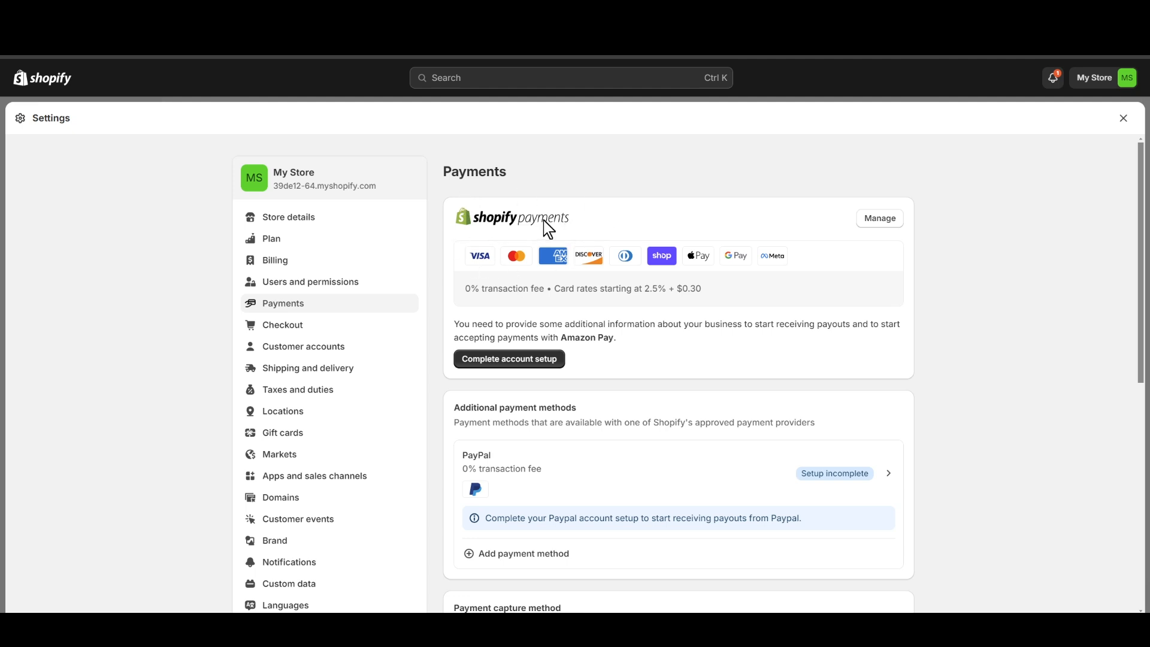
scroll(546, 310, "down", 3)
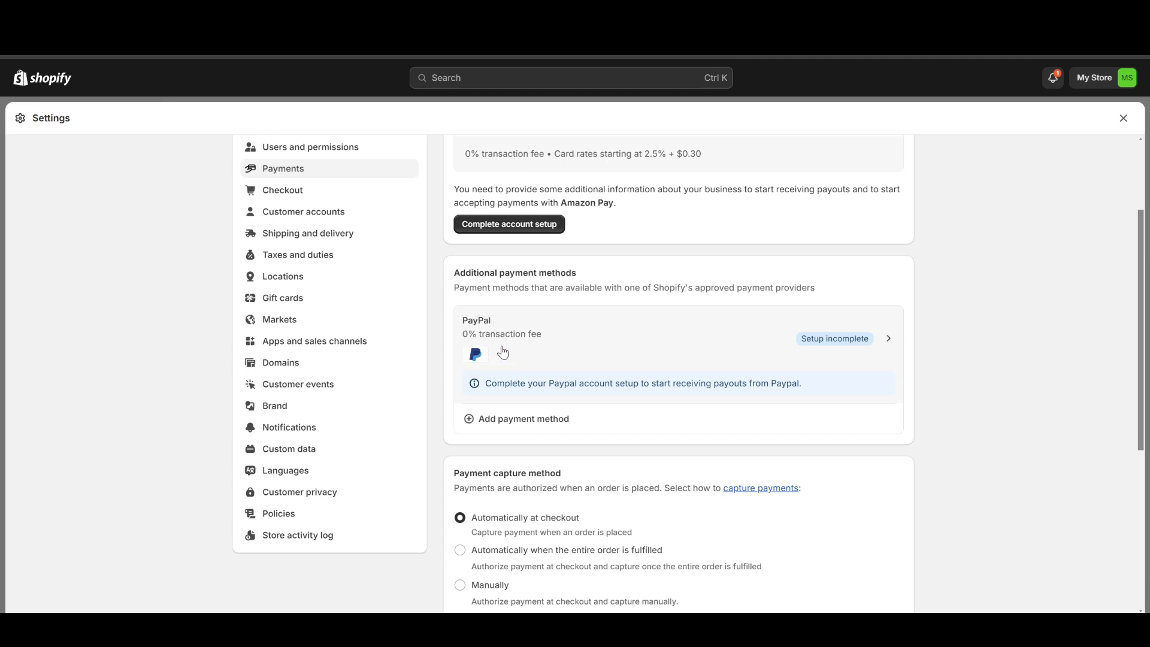
scroll(503, 352, "up", 3)
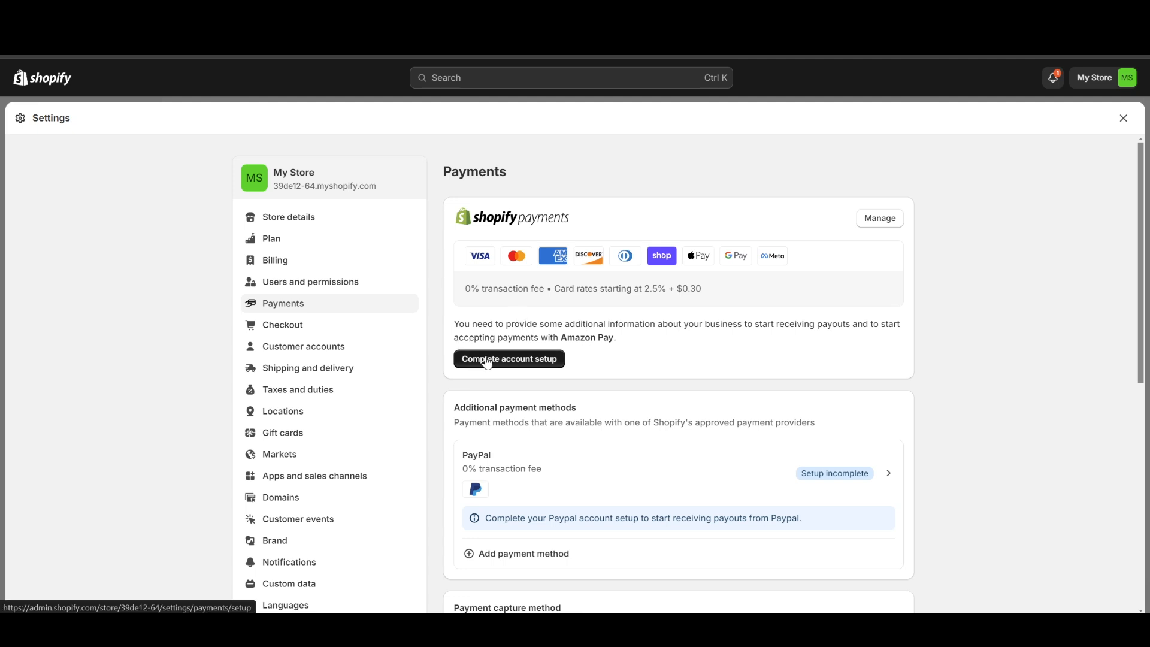
left_click(488, 363)
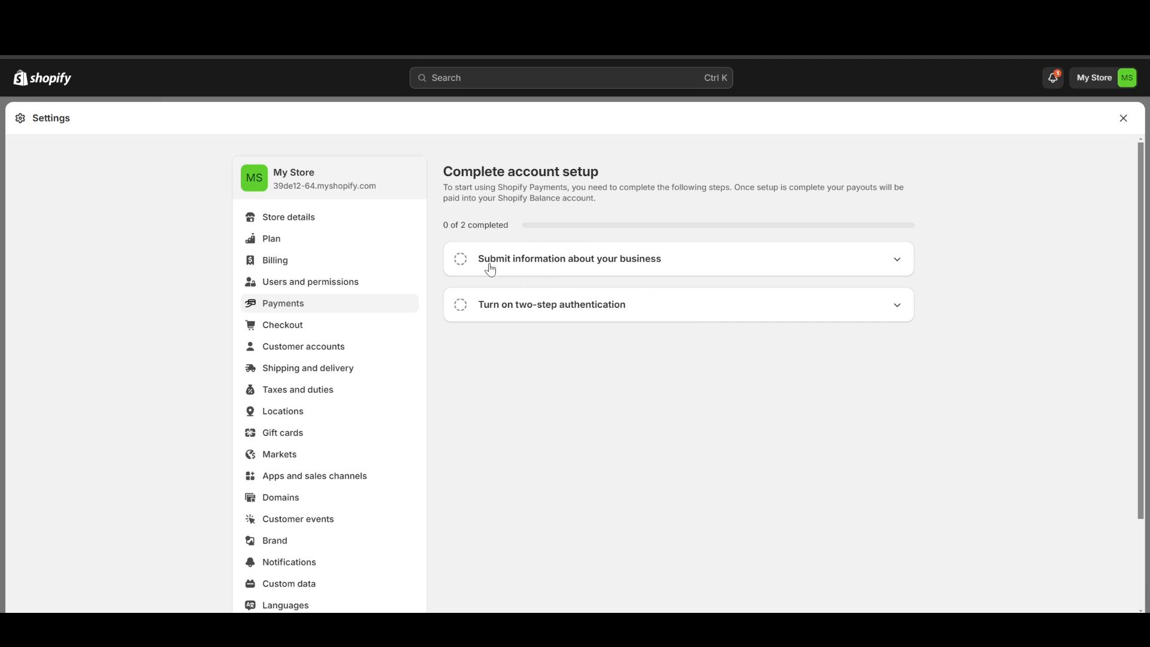
left_click(551, 271)
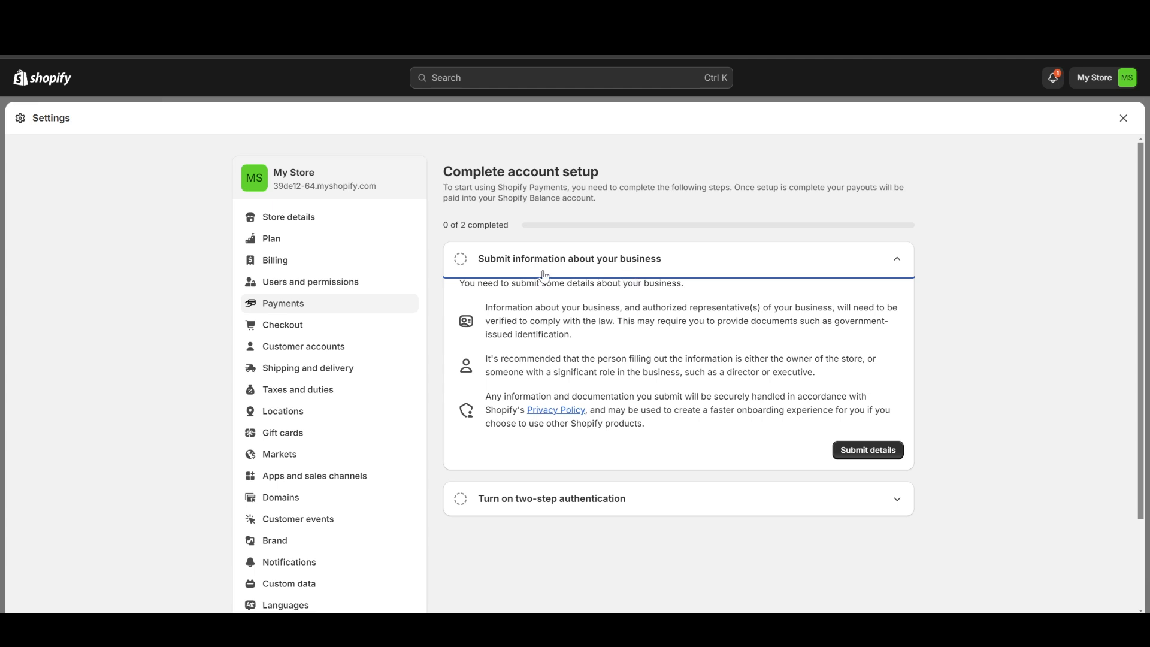
left_click(896, 499)
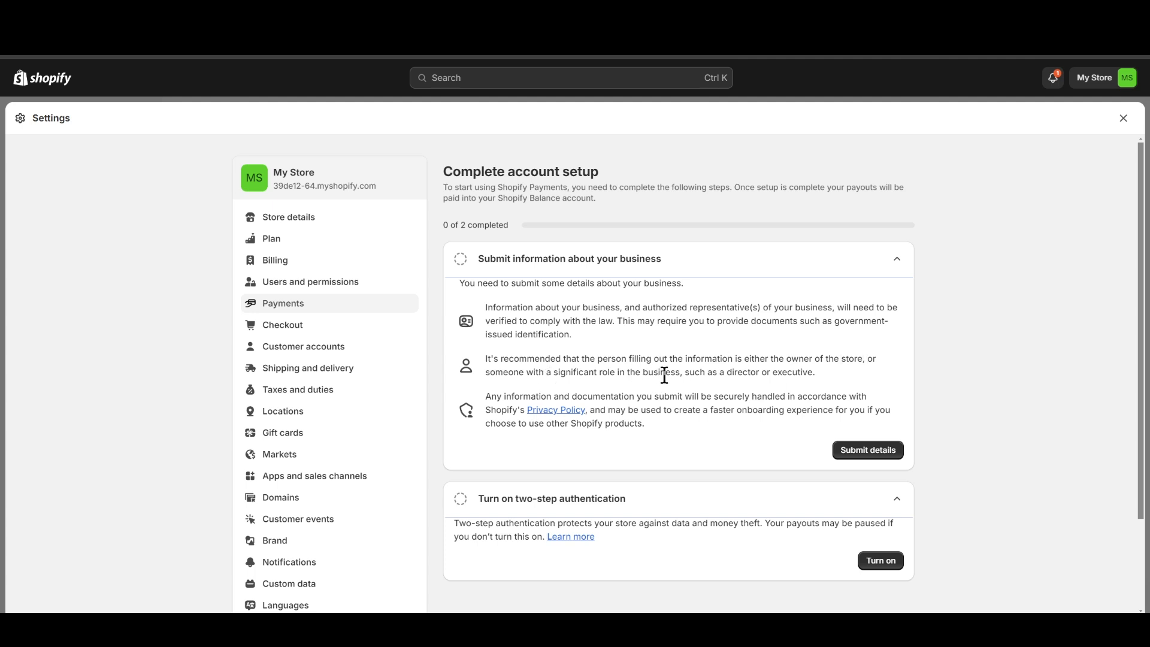
- Start submitting the business details and set the business type to Individual/sole proprietor
left_click_drag(729, 373, 810, 373)
left_click(855, 379)
left_click(867, 453)
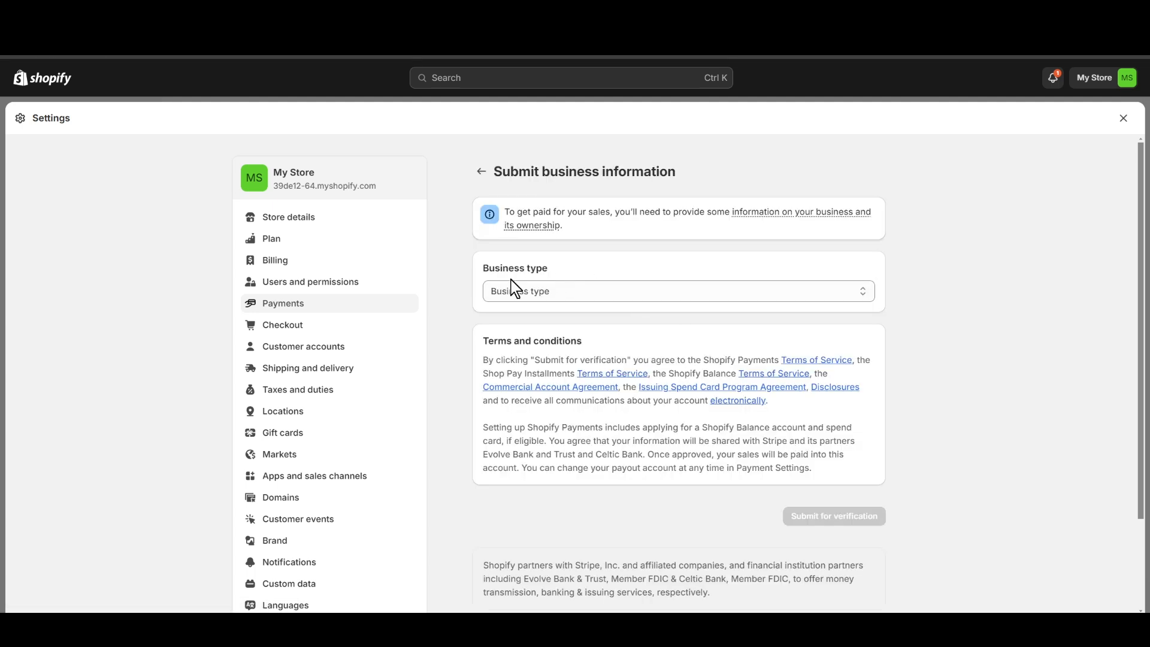
left_click(713, 298)
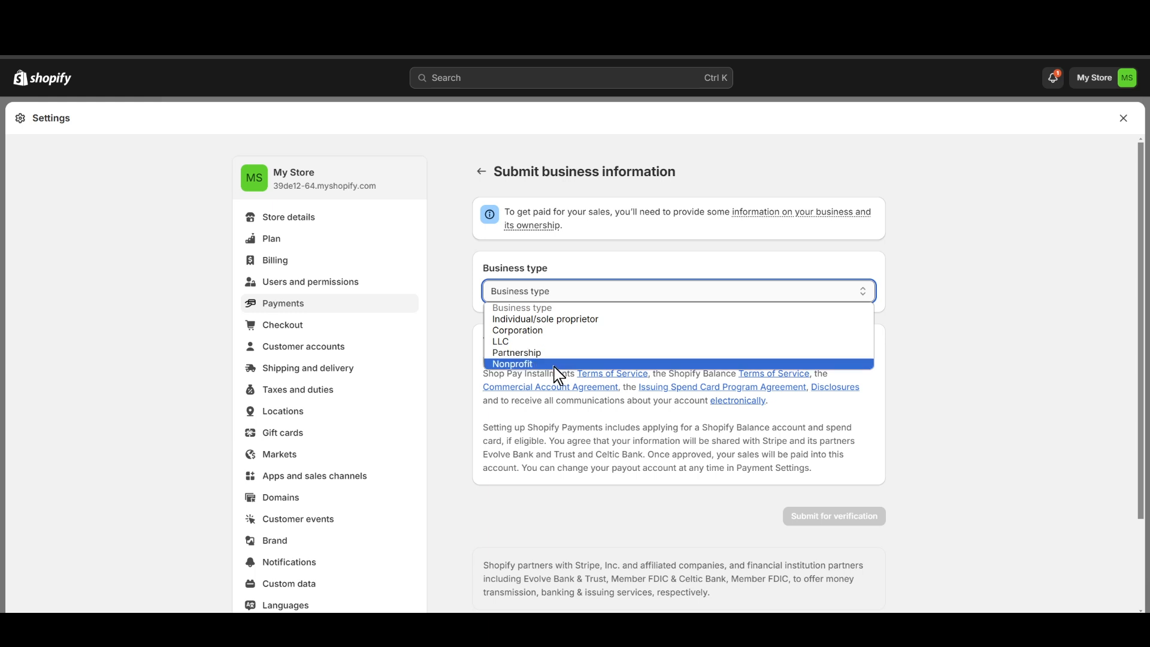
left_click(574, 322)
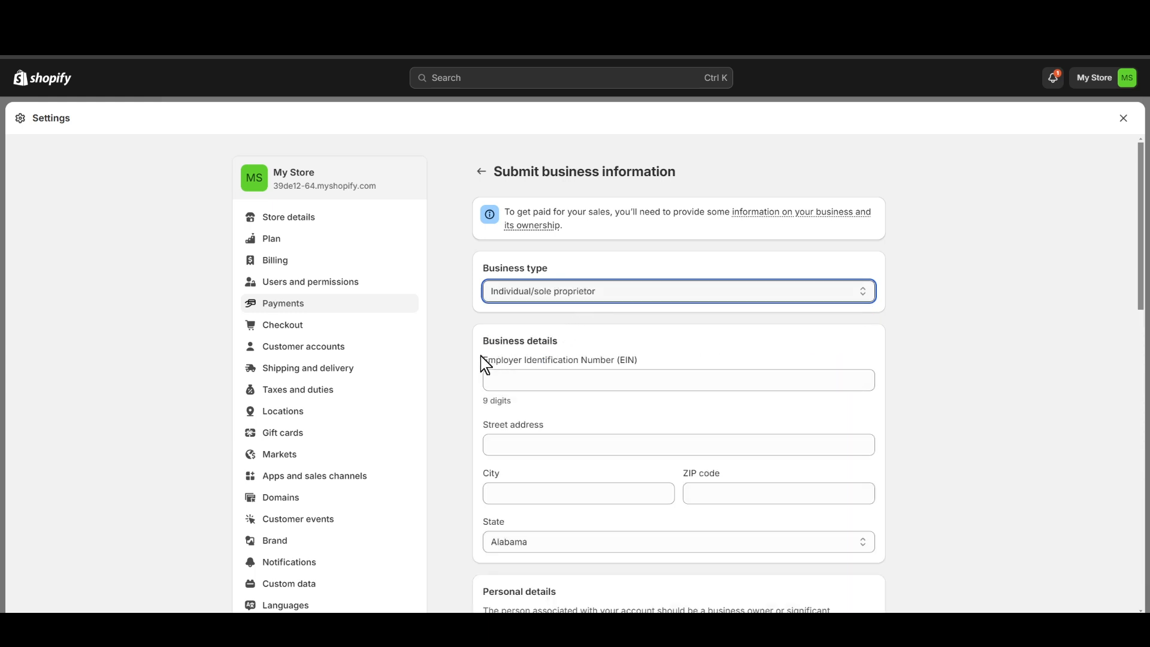
- Examine the required business and personal details, from the EIN and address fields through the date of birth and SSN fields
left_click_drag(483, 360, 595, 362)
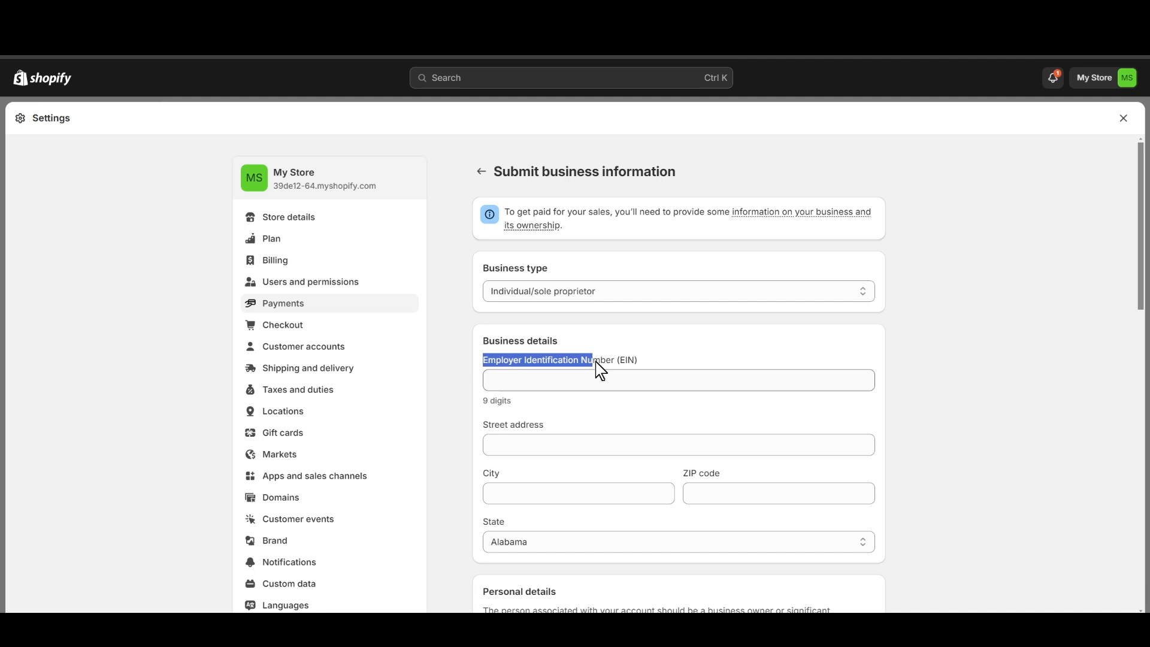
left_click(657, 362)
scroll(657, 359, "down", 1)
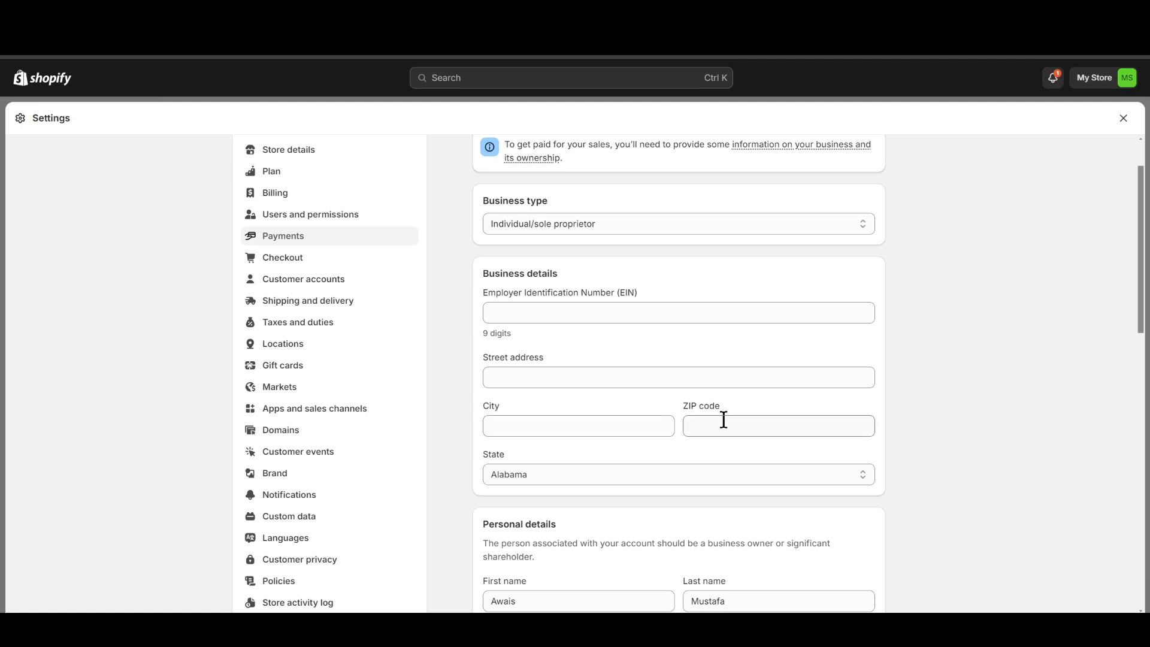
scroll(698, 422, "down", 1)
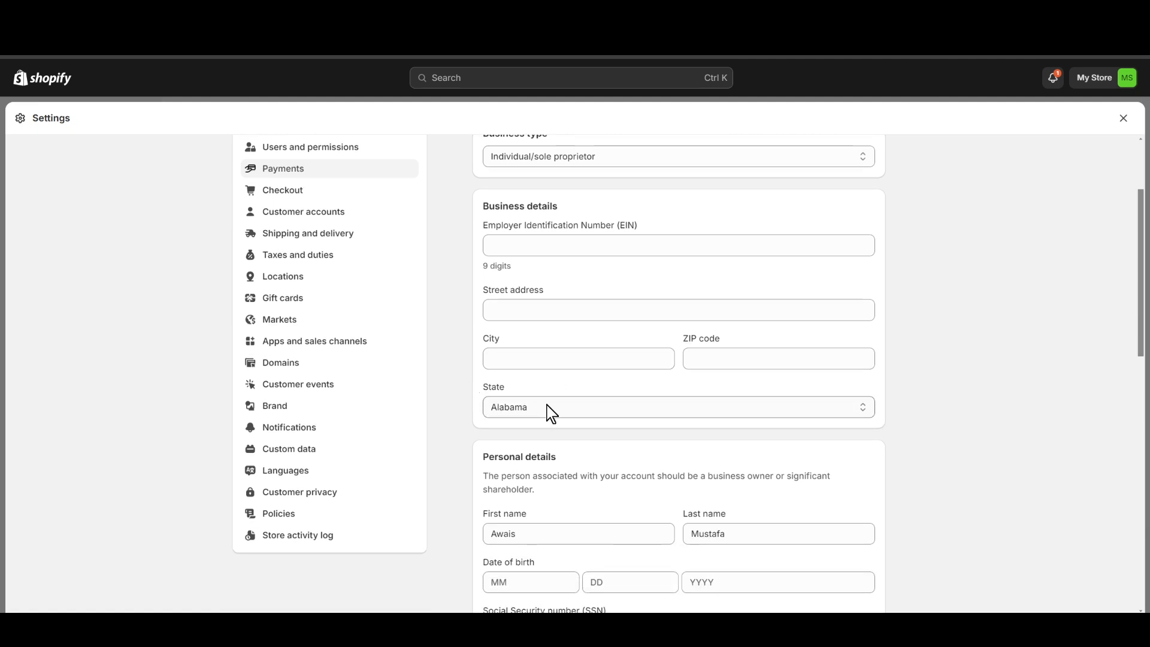
scroll(547, 411, "down", 2)
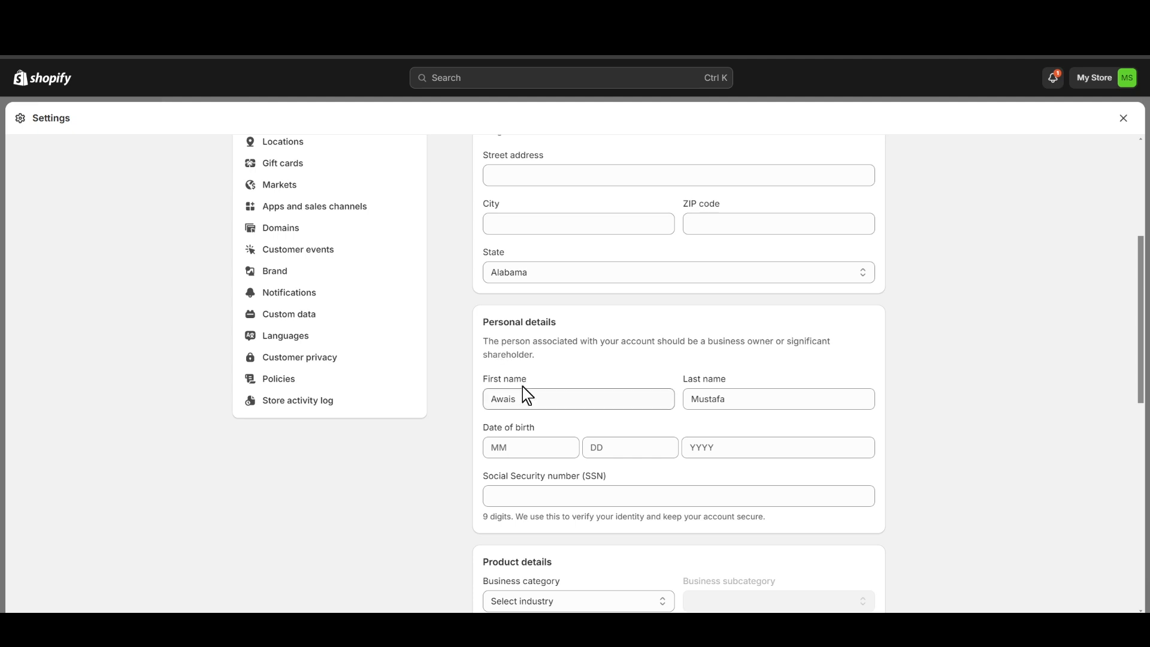
scroll(566, 441, "down", 1)
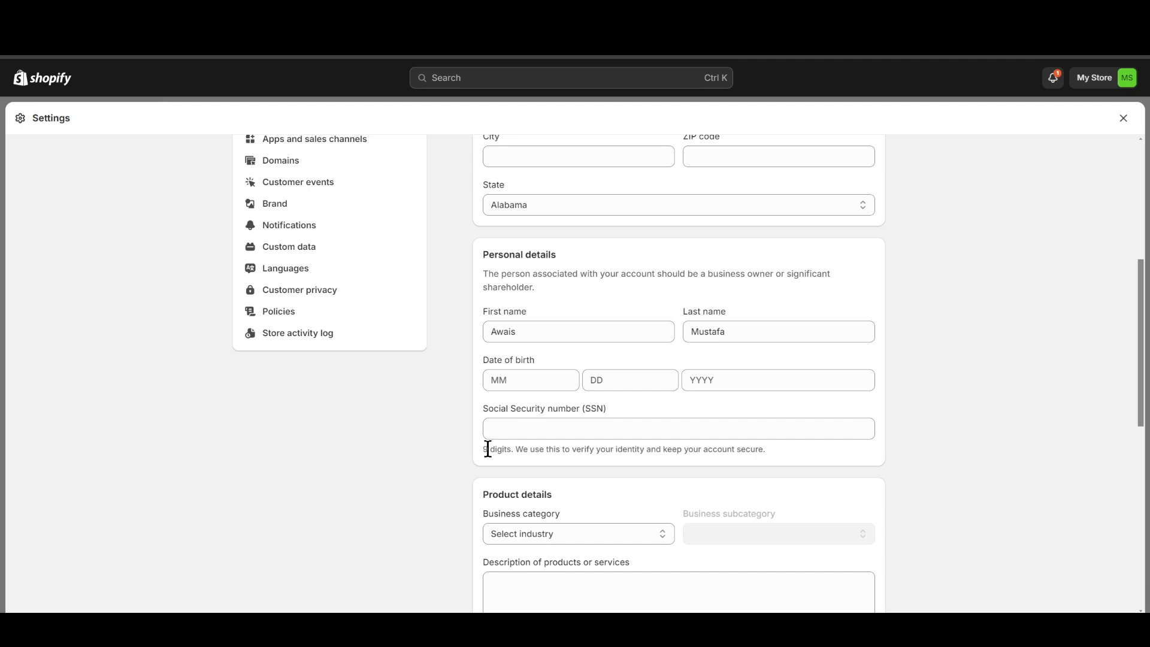
left_click_drag(483, 450, 523, 459)
left_click(576, 445)
- Set the business category to Digital products and the subcategory to Music or other media
scroll(581, 446, "down", 2)
left_click(579, 406)
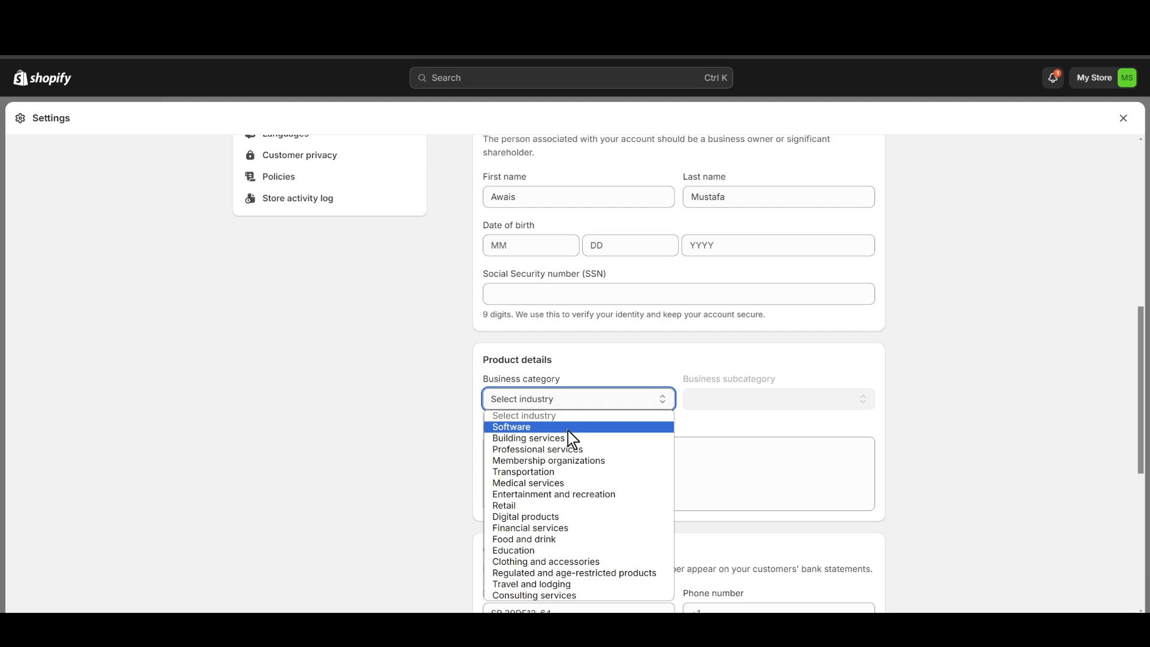
left_click(562, 517)
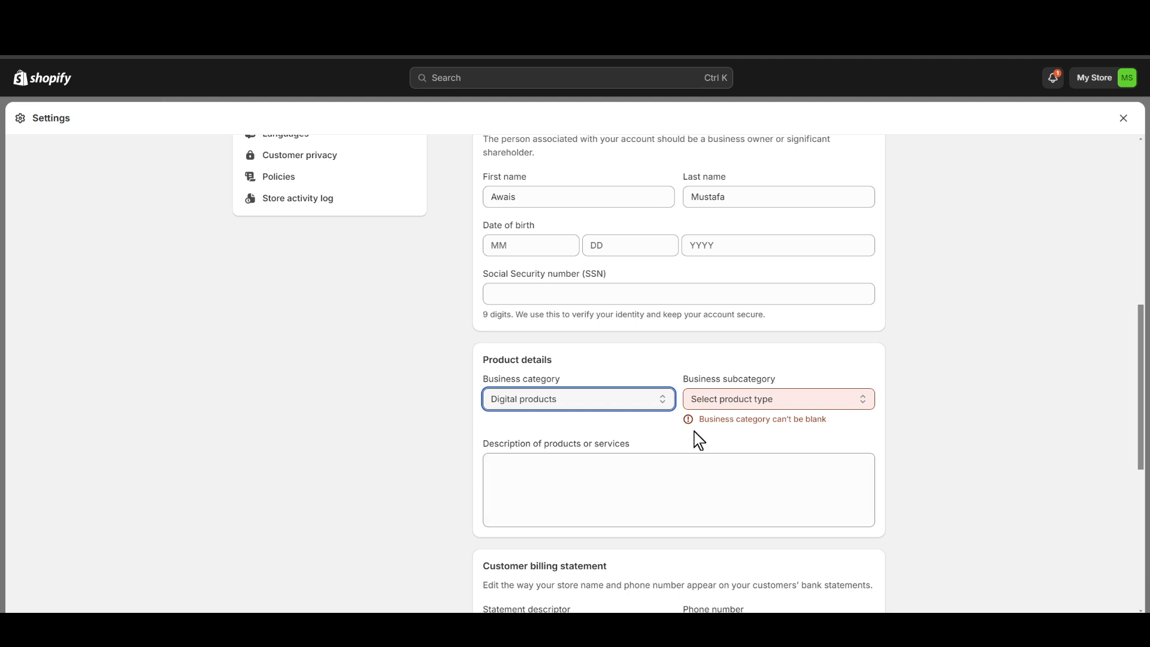
left_click(737, 401)
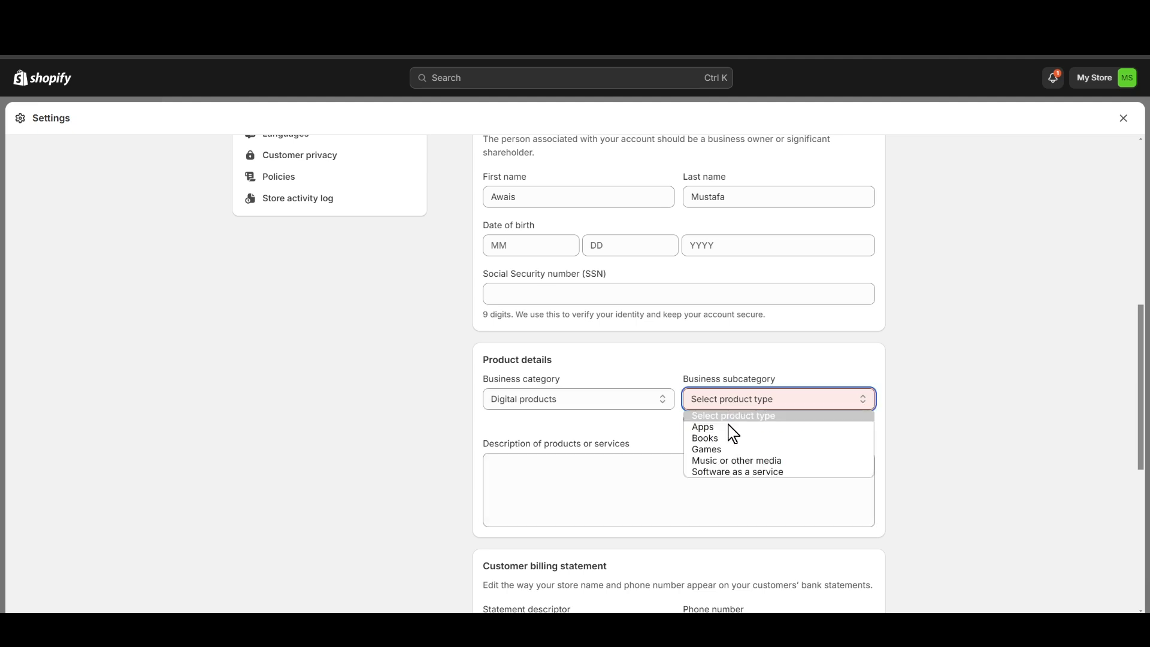
left_click(732, 459)
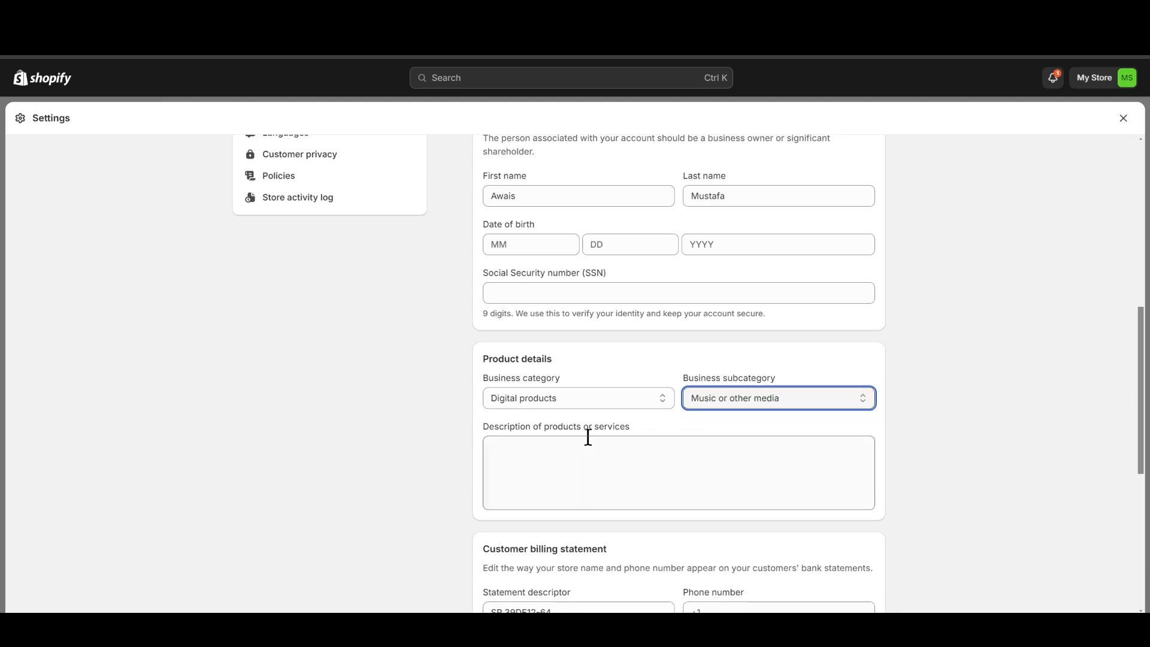
- Change the business subcategory to Books and enter the product description "We Sell digital products including E-Books and story"
scroll(570, 419, "down", 1)
left_click(550, 402)
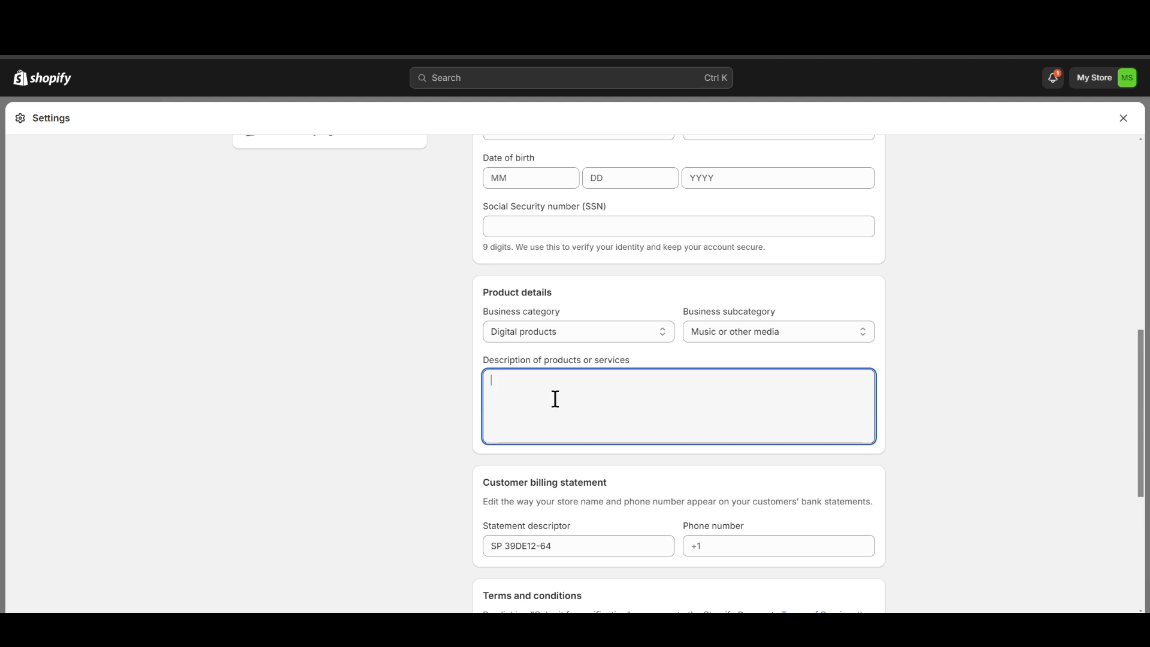
type("We Sell digital products including E-Books and story")
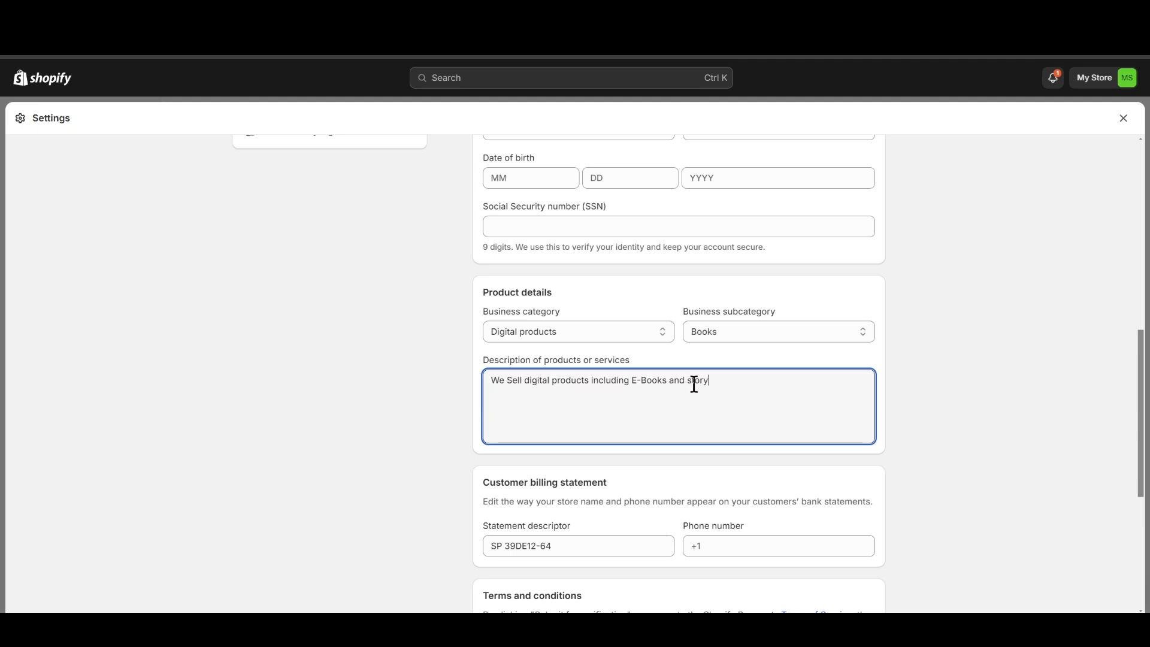
- Examine the customer billing statement's descriptor and phone number fields, then the terms and the option to submit for verification
scroll(706, 406, "down", 2)
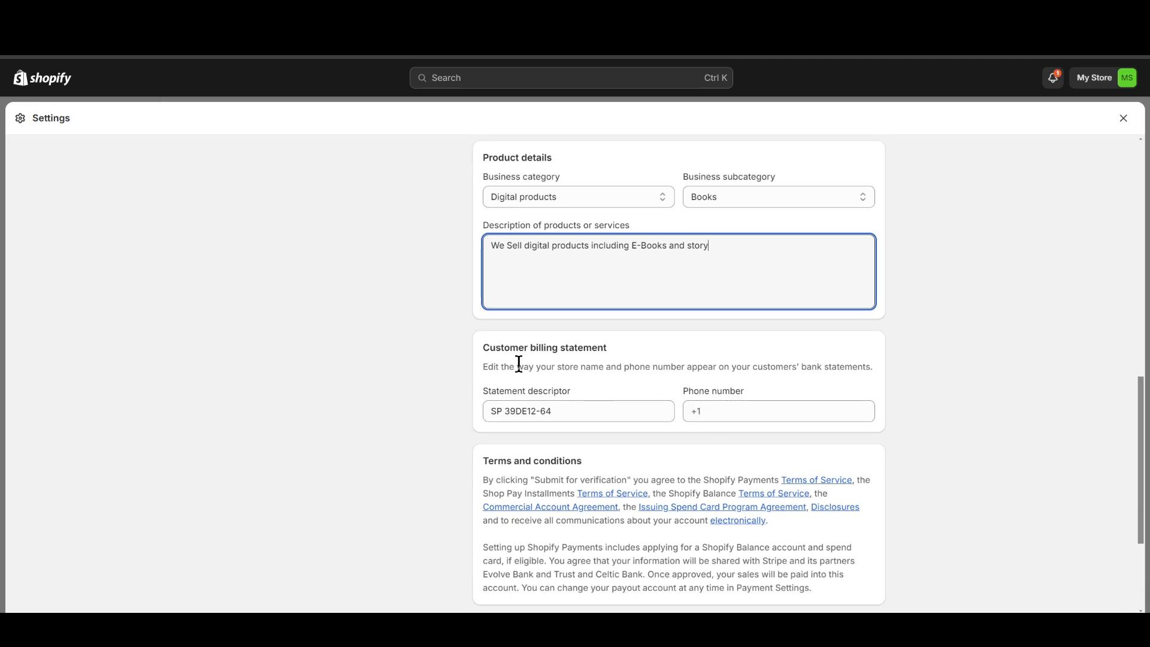
left_click_drag(552, 367, 708, 367)
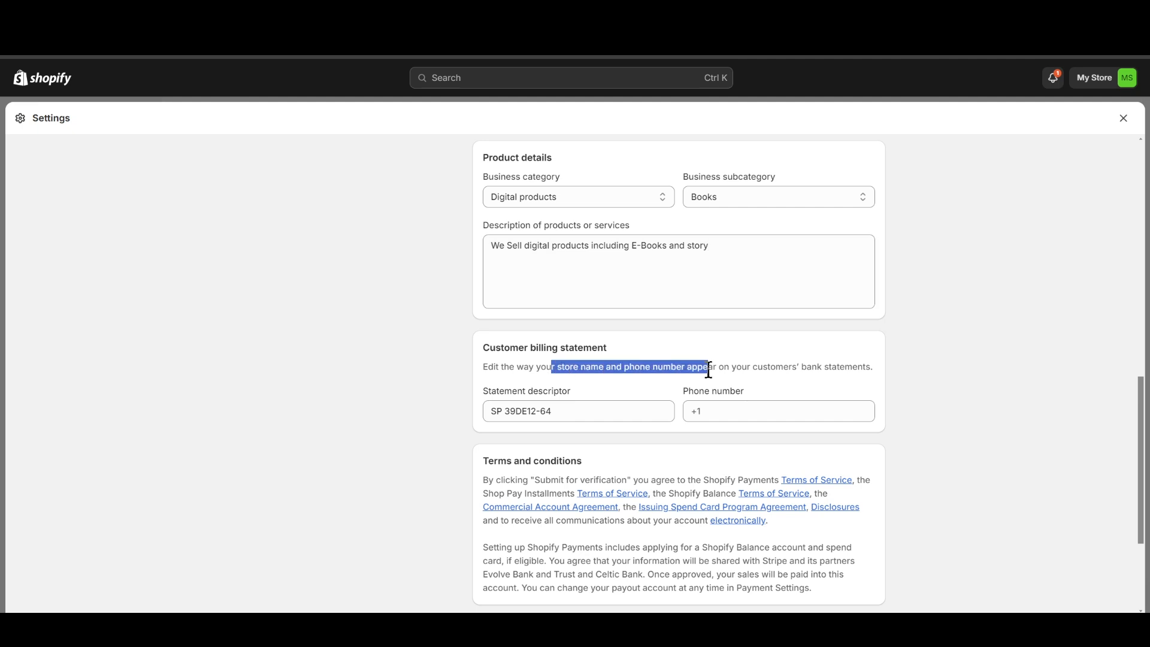
left_click(783, 377)
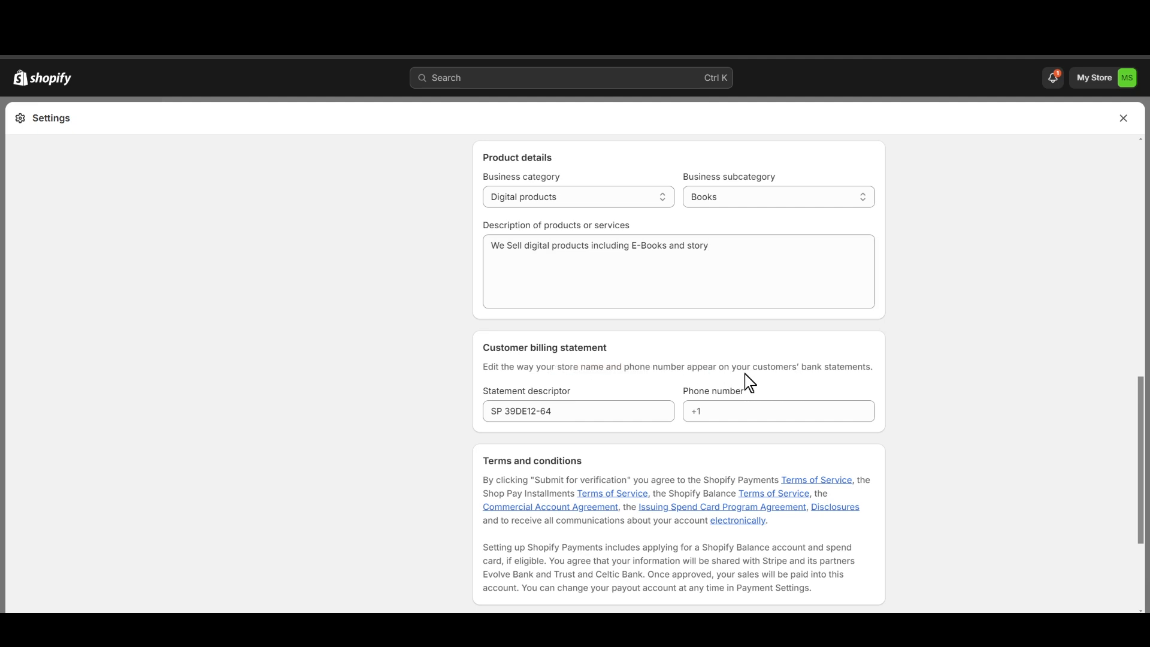
left_click_drag(758, 372, 849, 374)
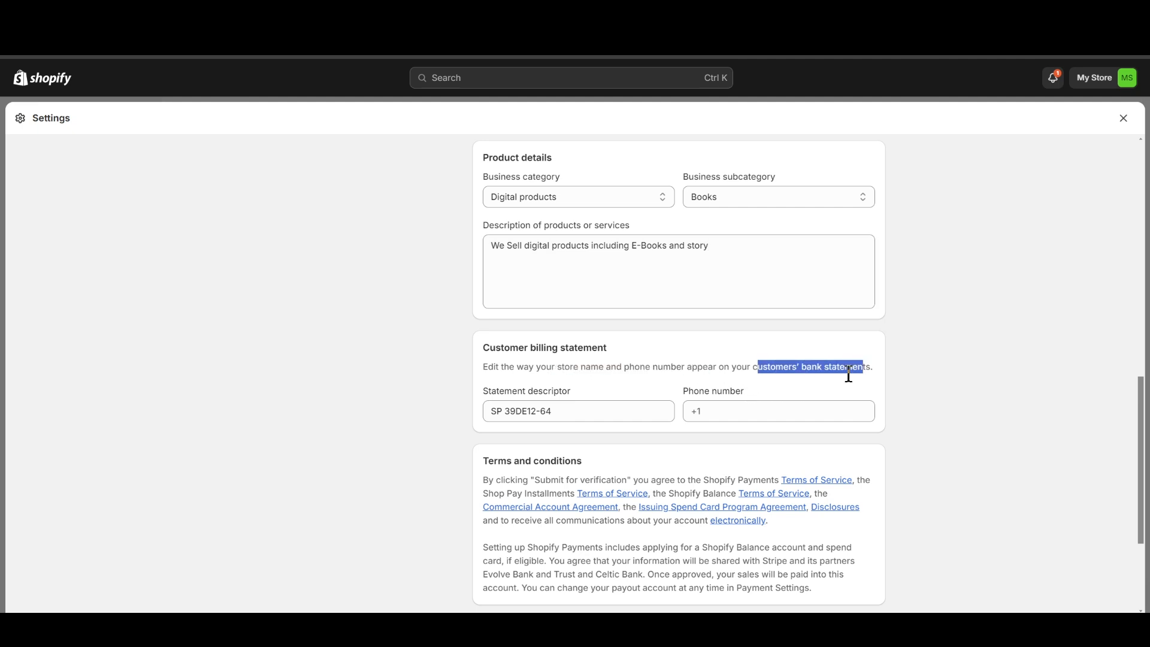
left_click(512, 413)
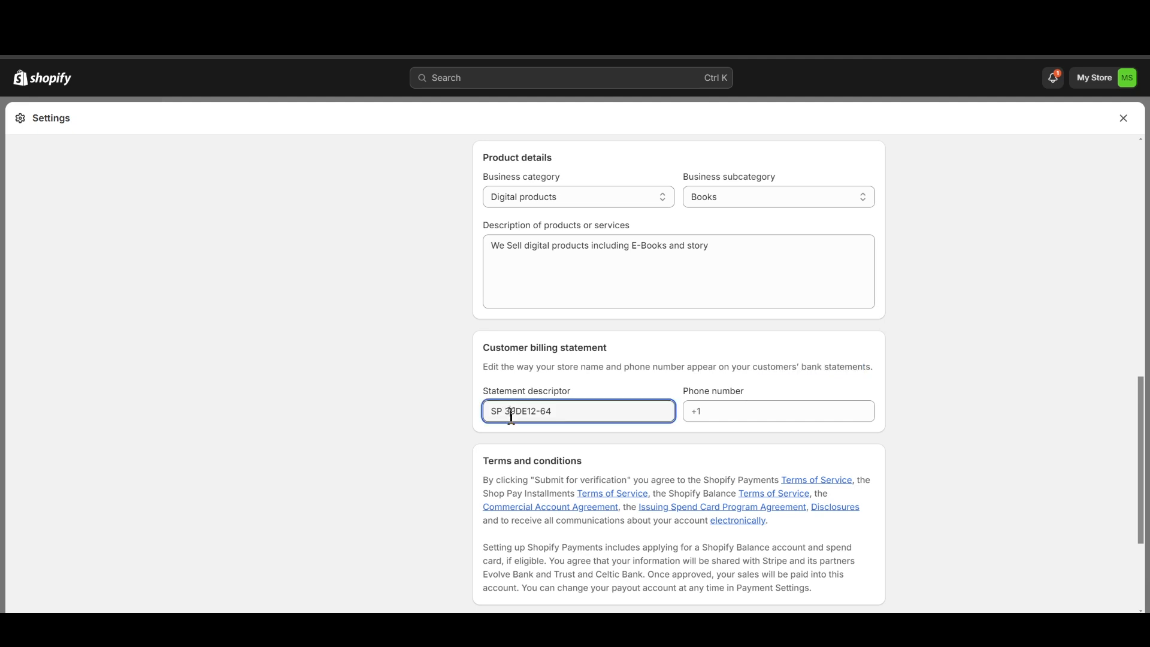
left_click(737, 413)
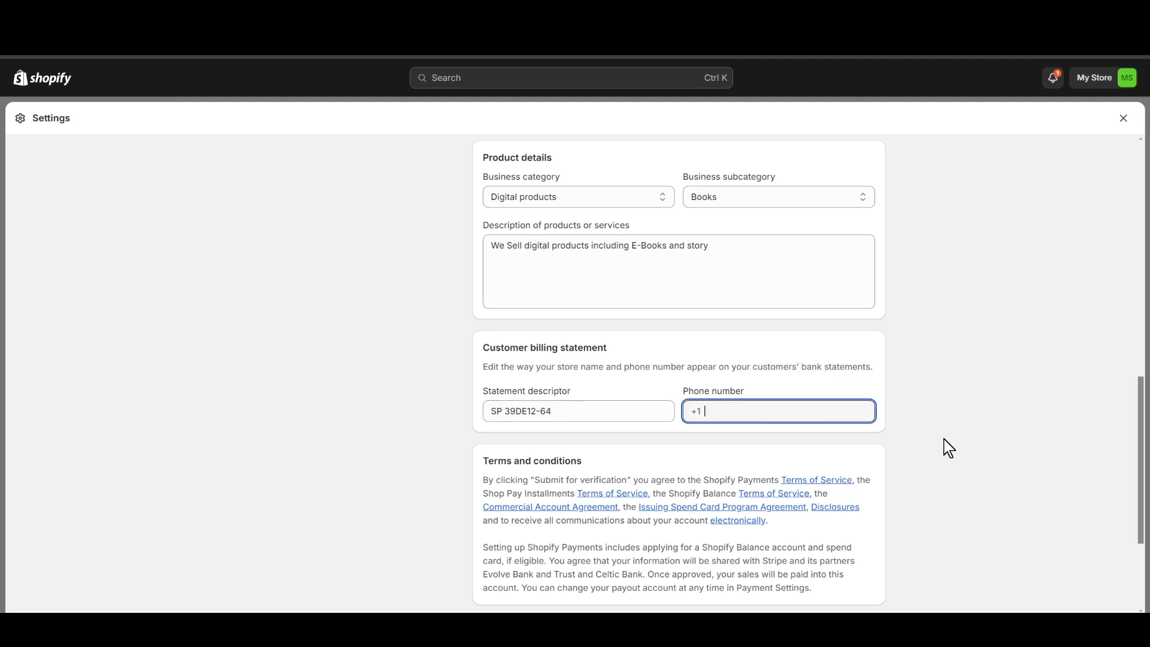
left_click(940, 438)
scroll(930, 426, "down", 3)
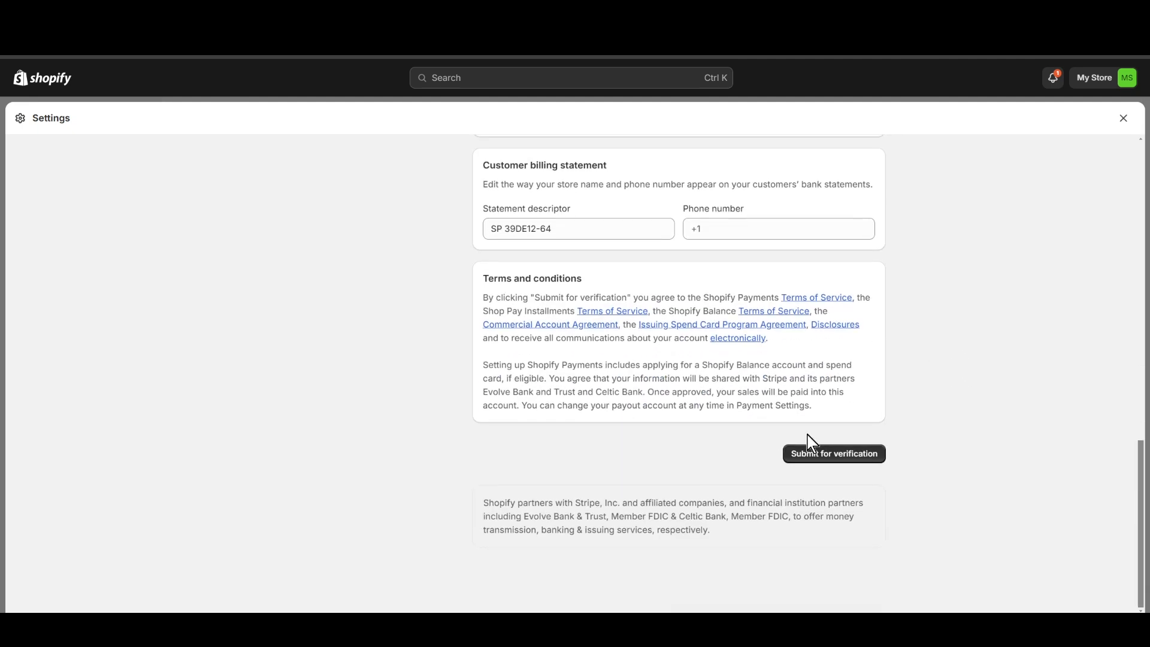